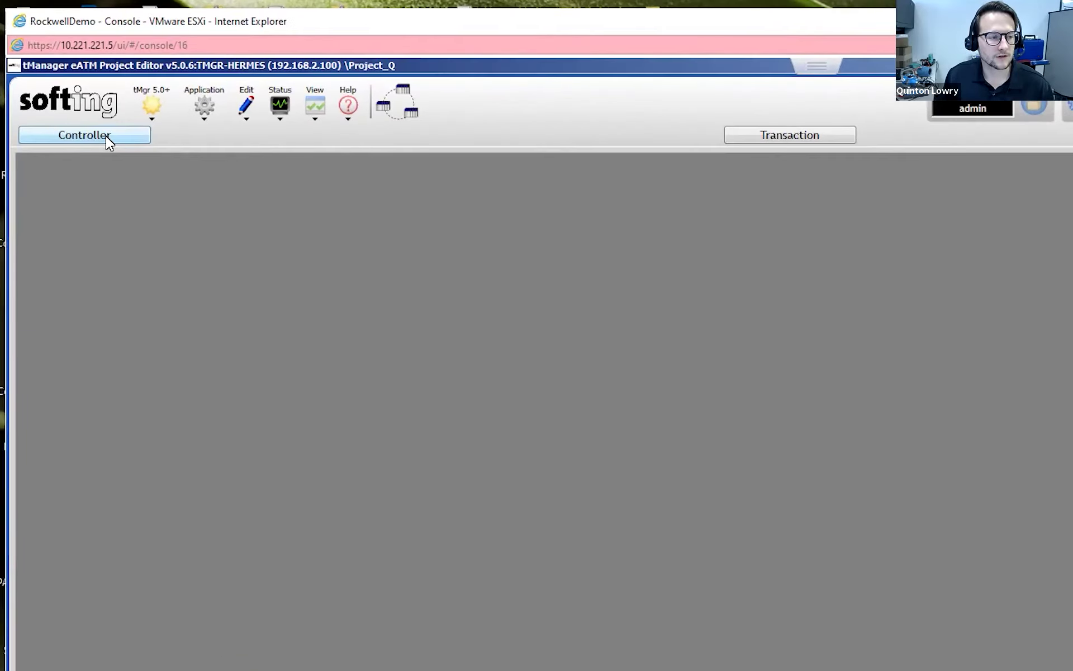
# - Show the CMX_eATM_Demo_AF2018 controller's Automation adapter view from the Controllers list
pyautogui.click(107, 140)
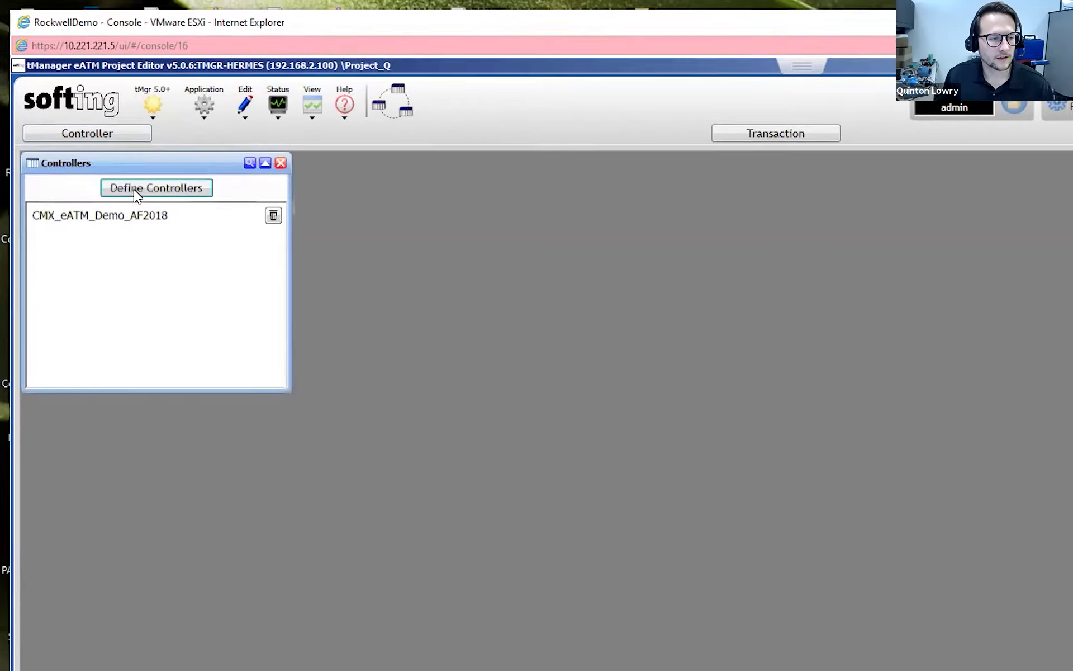
pyautogui.click(134, 189)
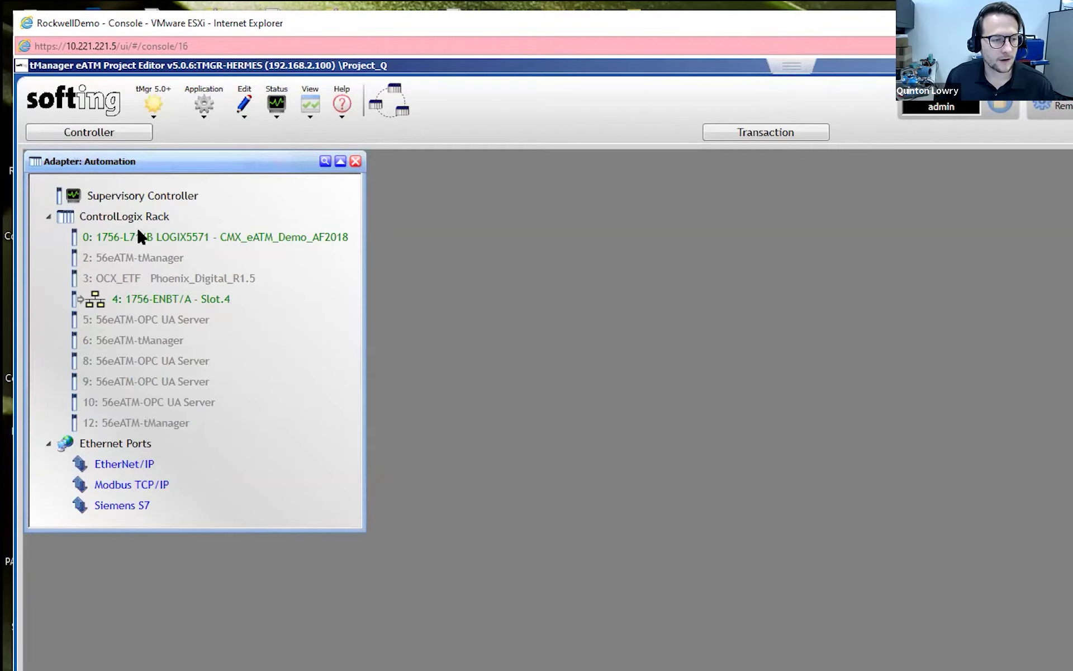
pyautogui.rightClick(146, 300)
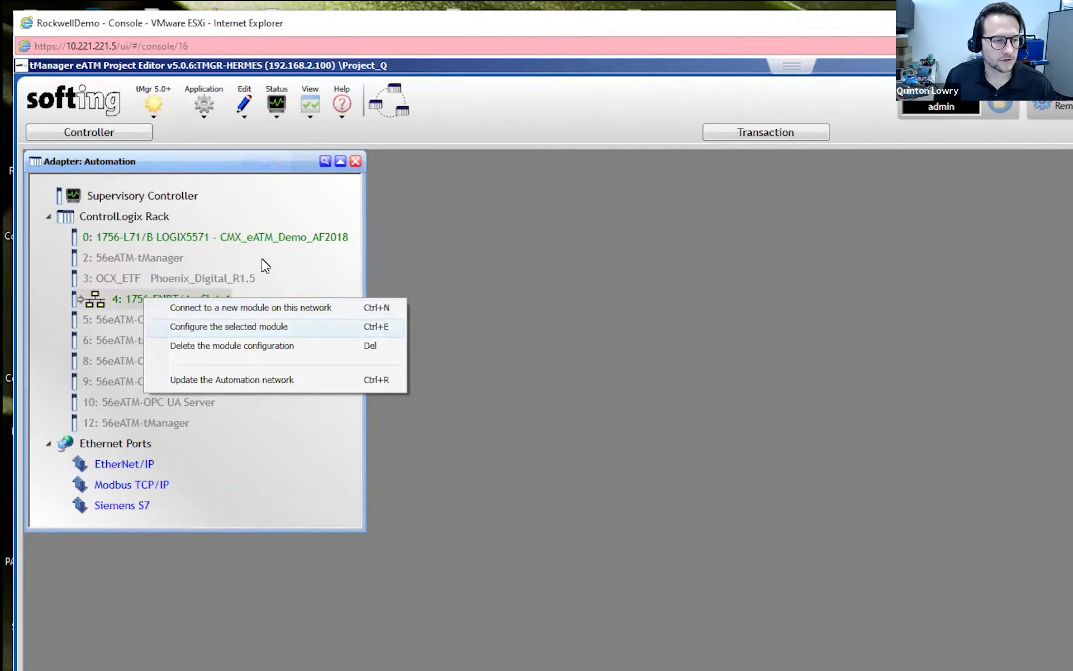
pyautogui.press('Return')
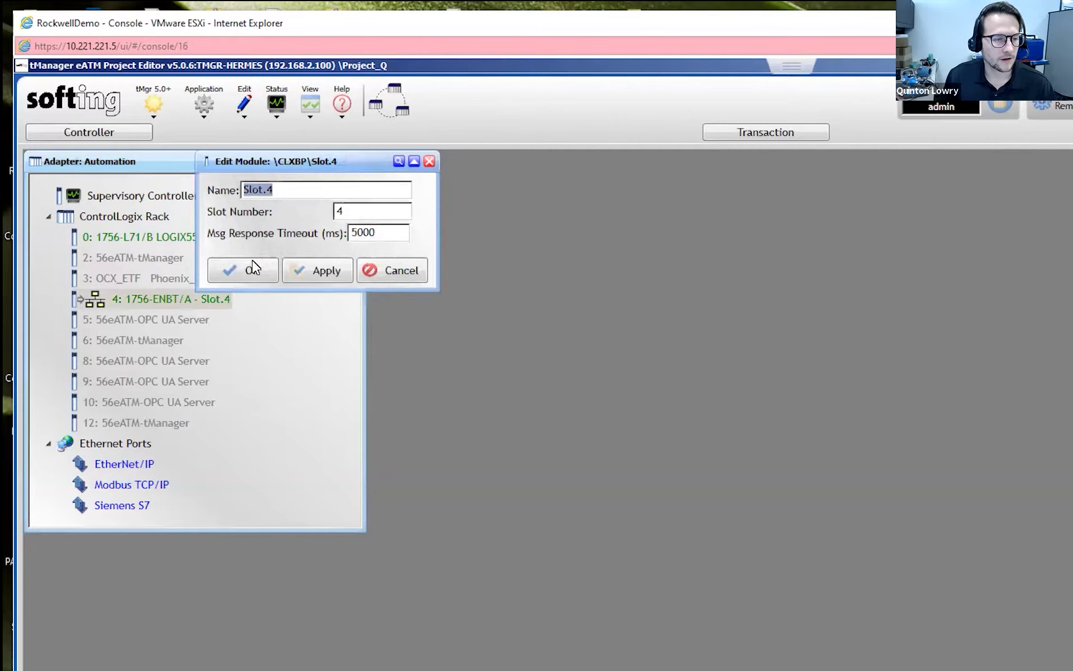
pyautogui.click(251, 263)
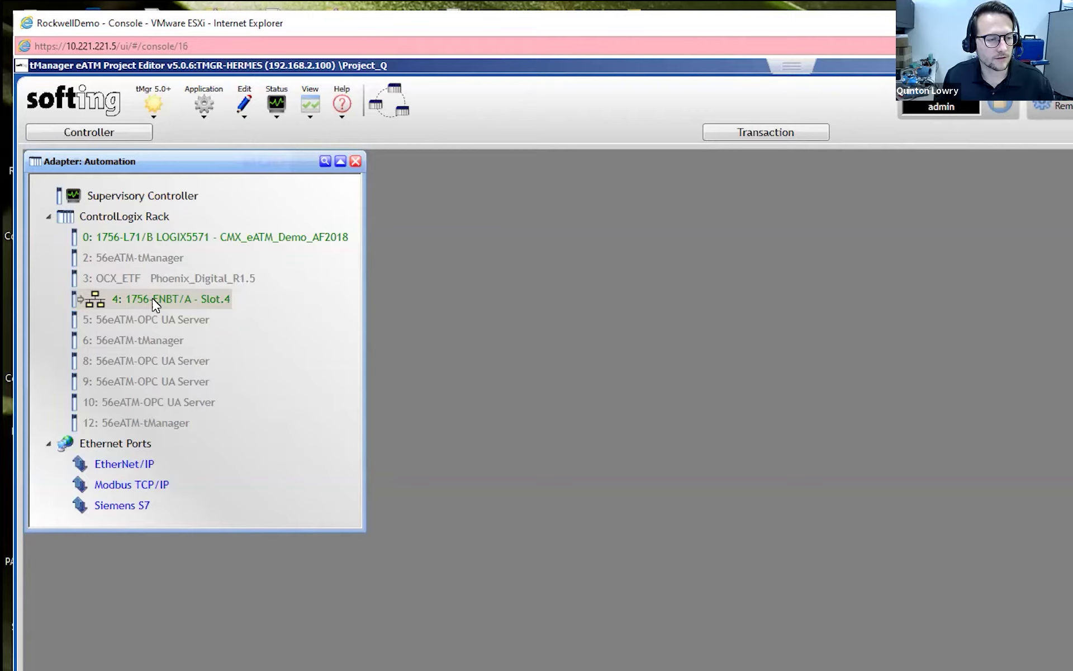
# - Connect a new CompactLogix module, CompactLogix_1, at 192.168.1.103 on Slot.4's network
pyautogui.rightClick(152, 298)
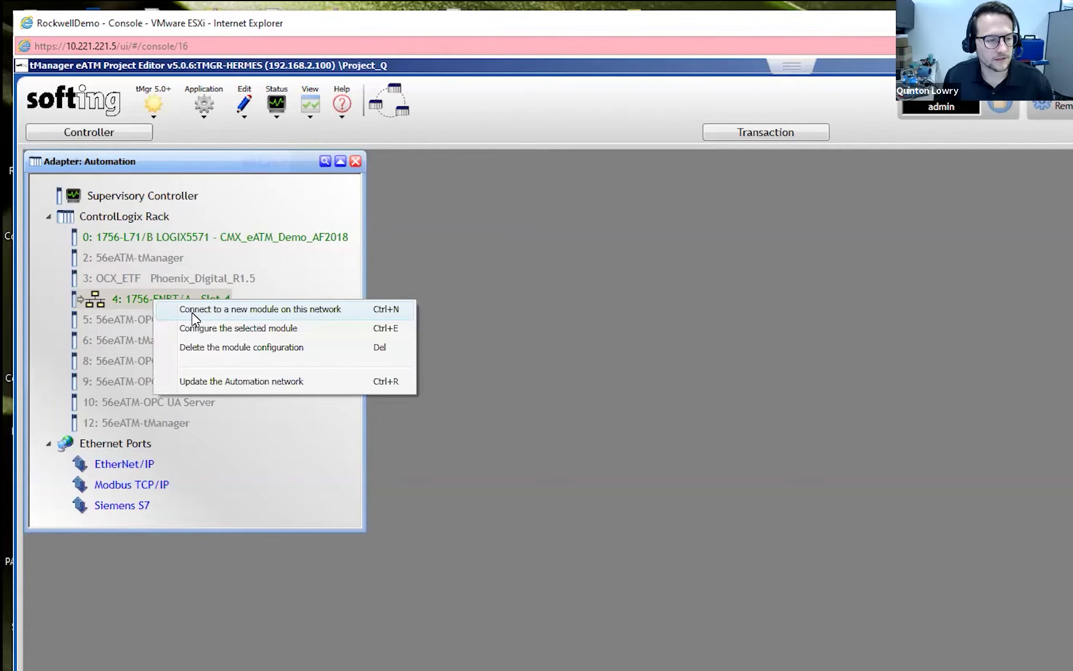
pyautogui.click(192, 310)
pyautogui.click(161, 347)
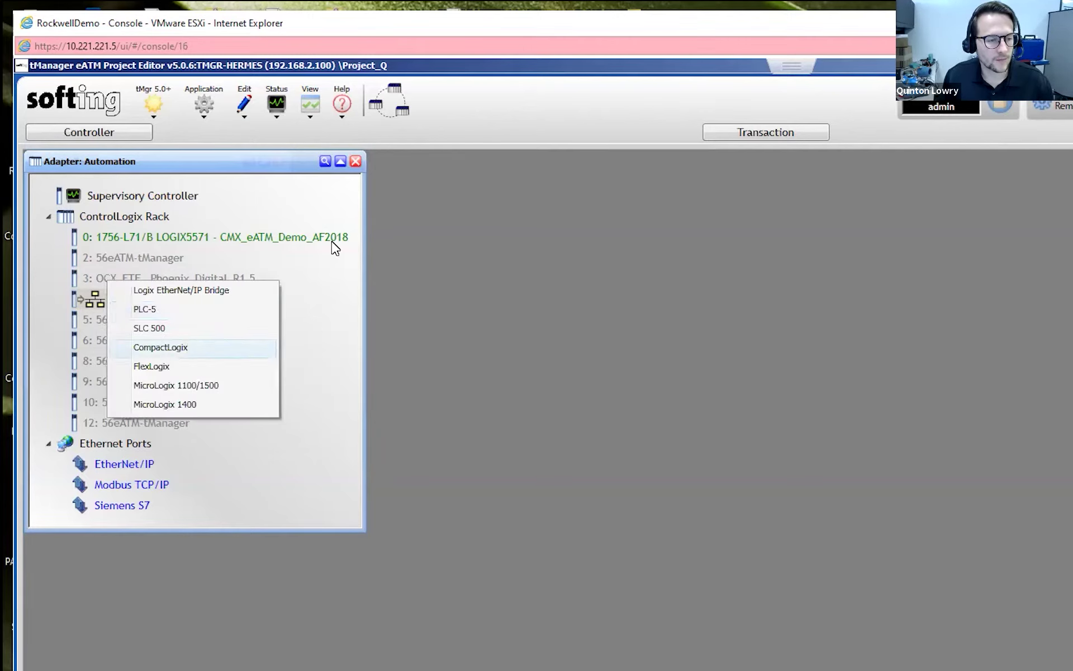
pyautogui.click(311, 228)
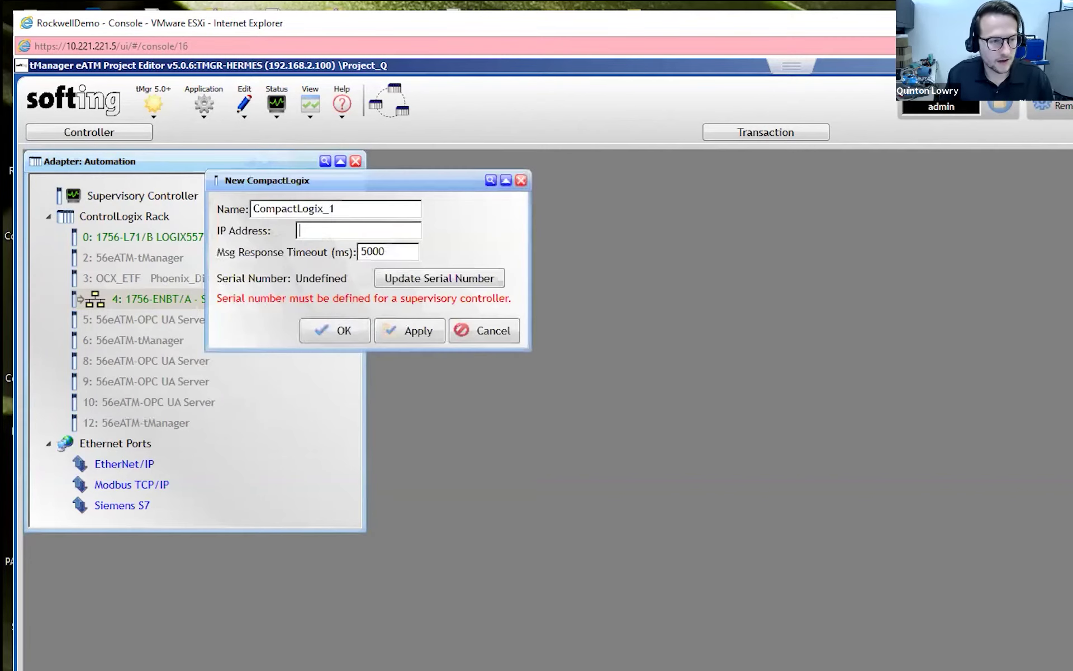
pyautogui.write('192.168.1.1')
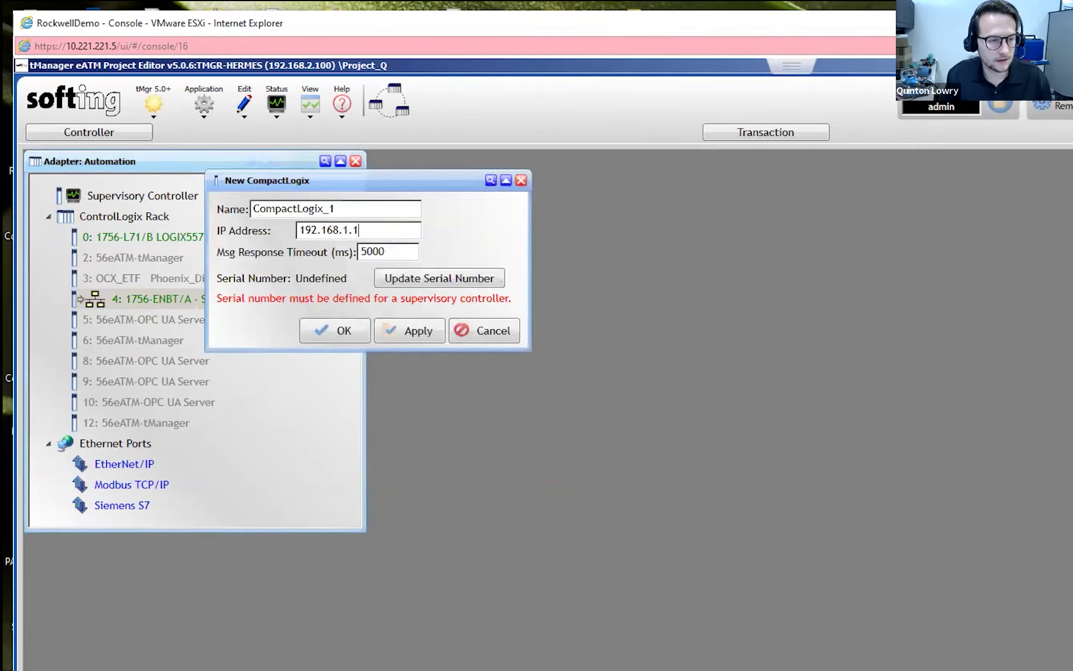
pyautogui.write('03')
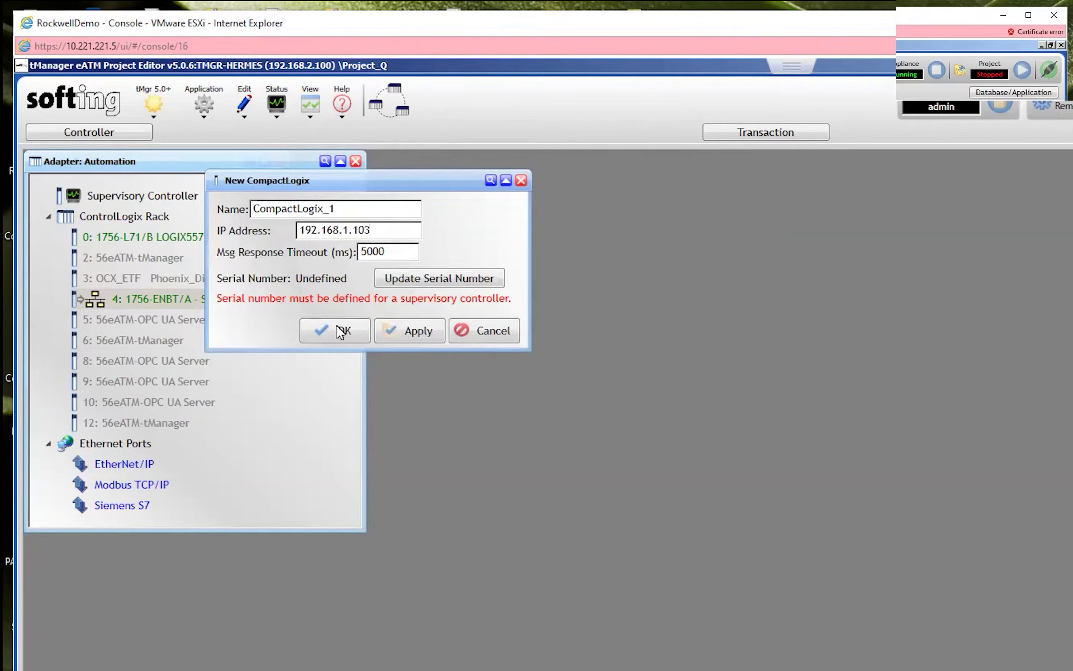
pyautogui.click(340, 329)
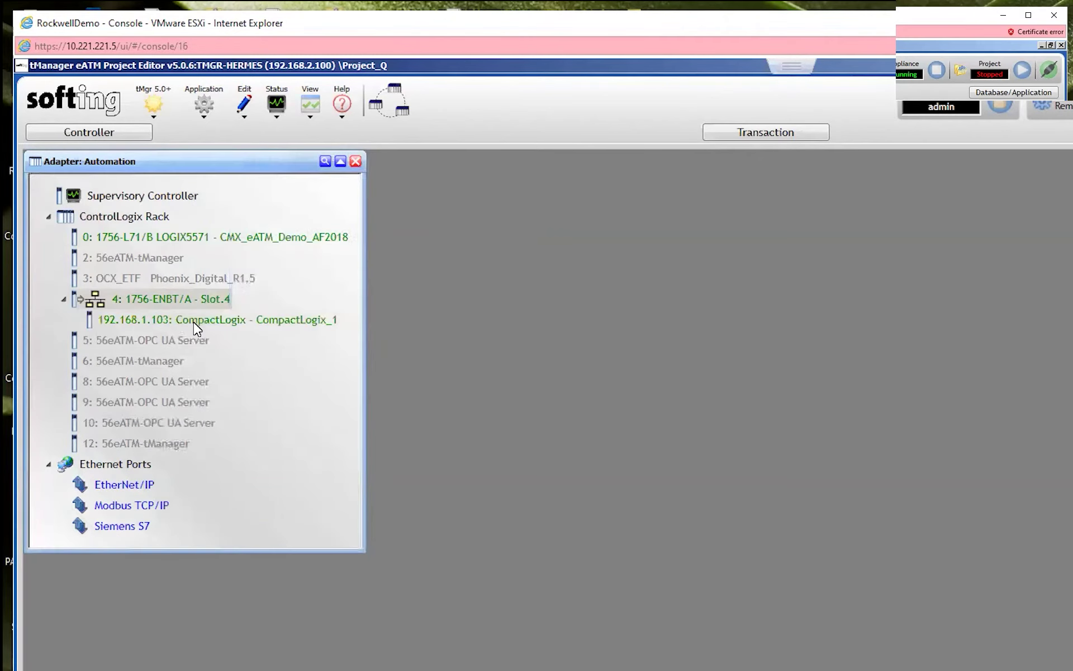
# - Update CompactLogix_1's tag list from the device, then open it to view AnalogData and arrayReal
pyautogui.rightClick(195, 323)
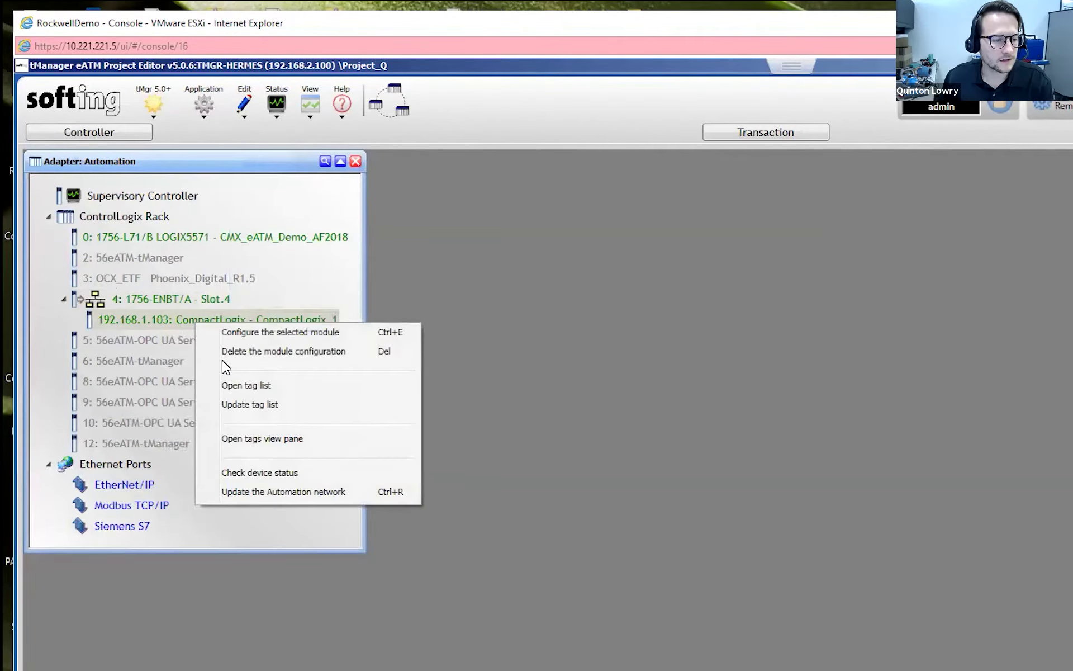
pyautogui.click(249, 406)
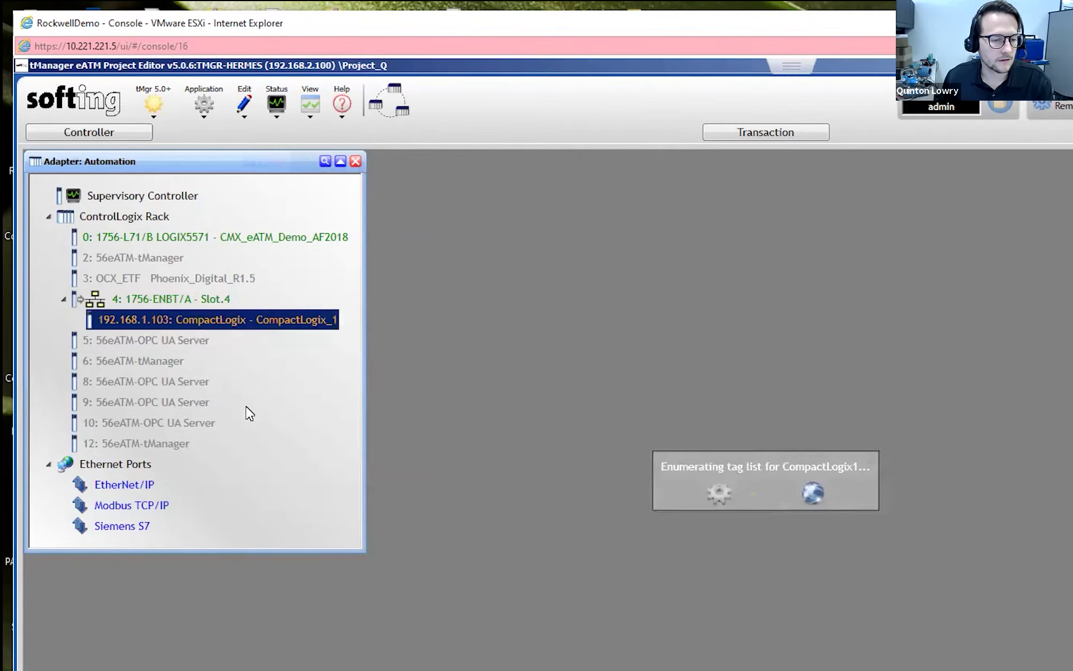
pyautogui.rightClick(225, 322)
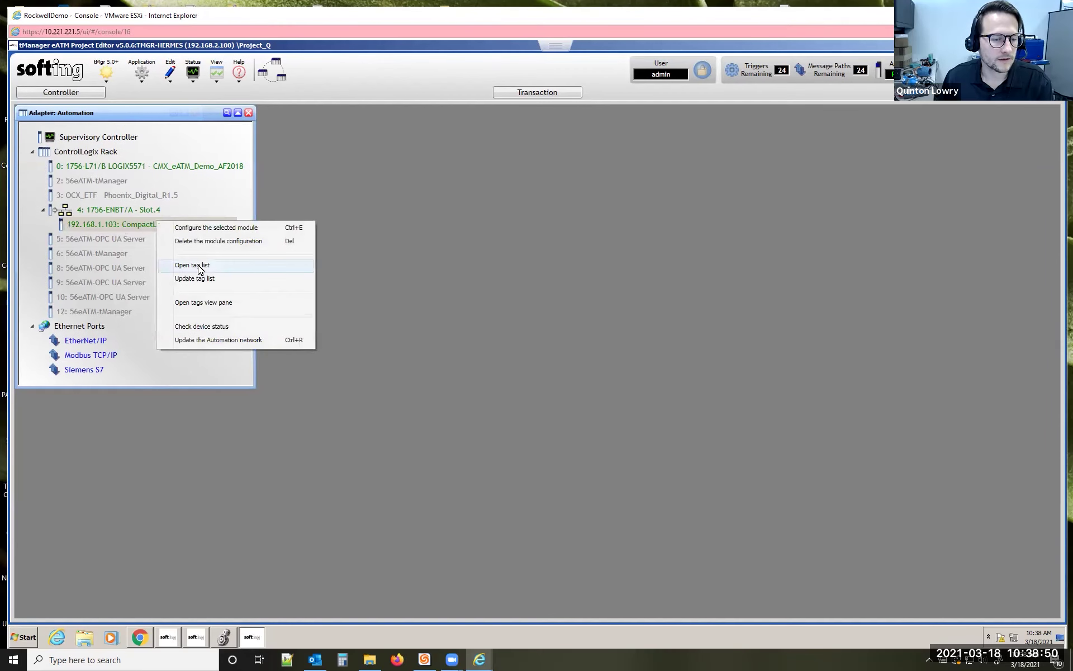
pyautogui.press('Return')
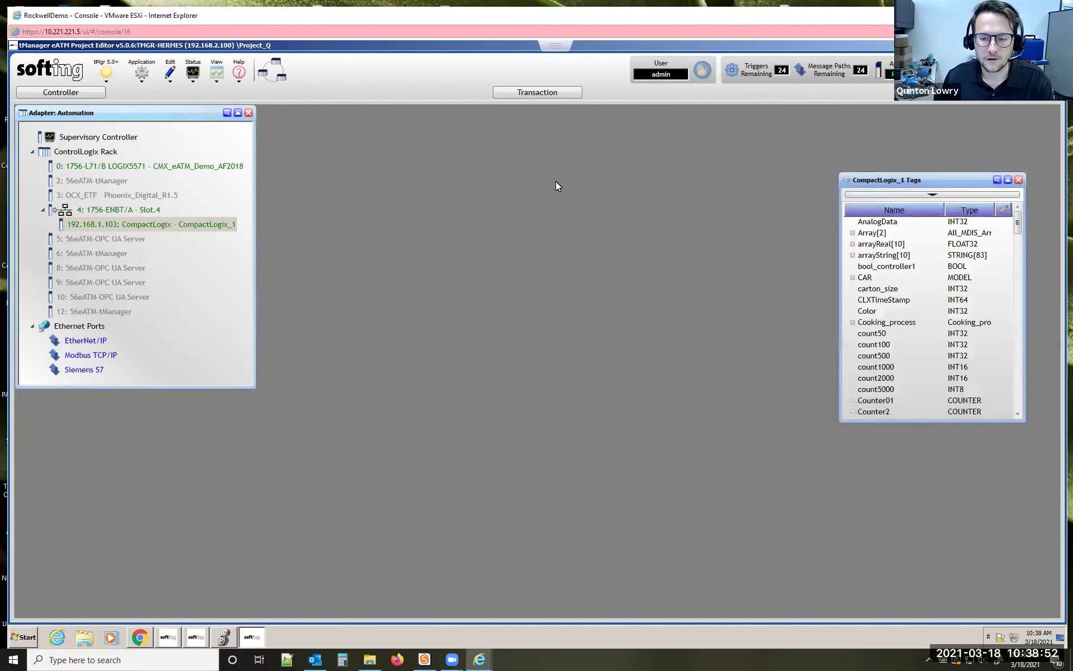